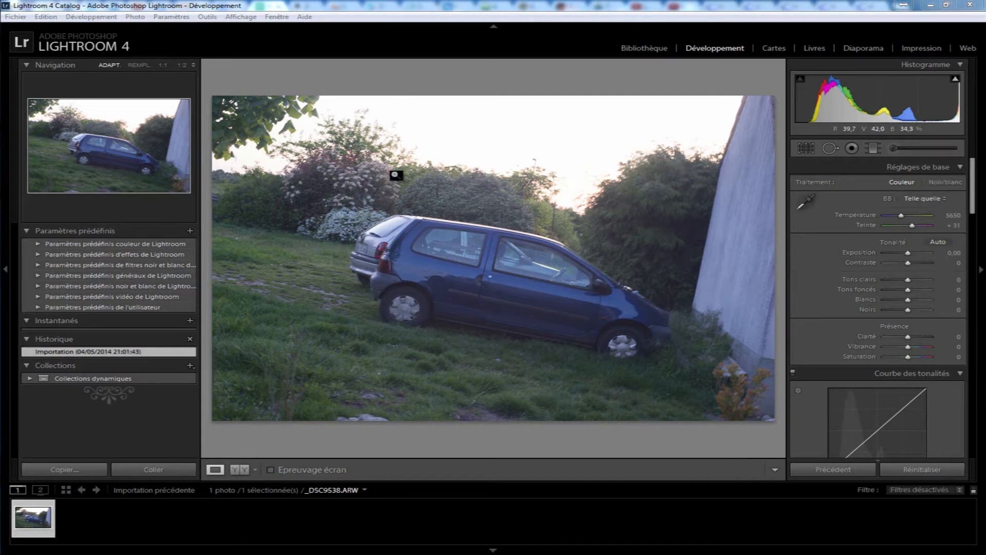
- Apply automatic tone to the car photo, then set Tons clairs to -100, Exposition to -1,67 and Tons foncés to +100
{"action": "left_click", "coordinate": [937, 242]}
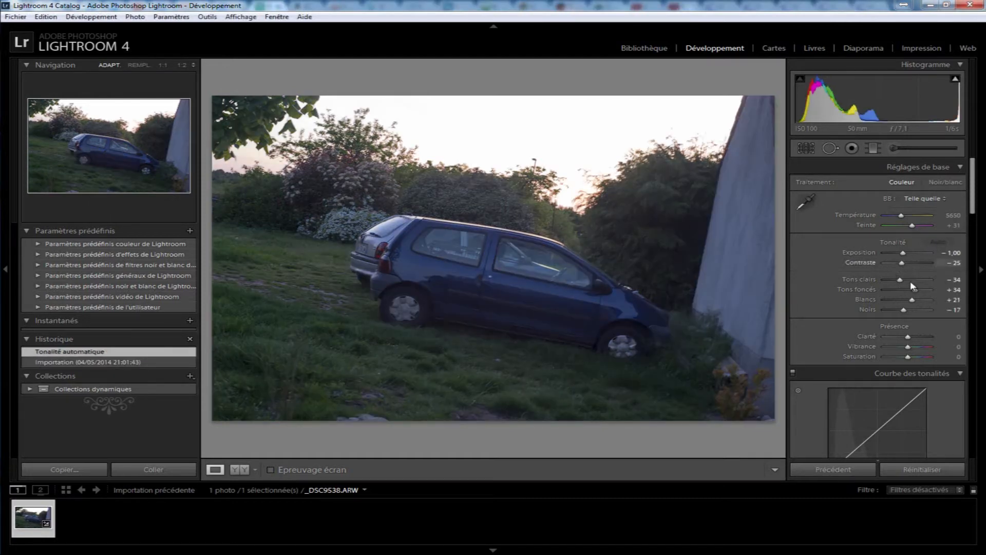
{"action": "left_click_drag", "start_coordinate": [901, 282], "coordinate": [854, 288]}
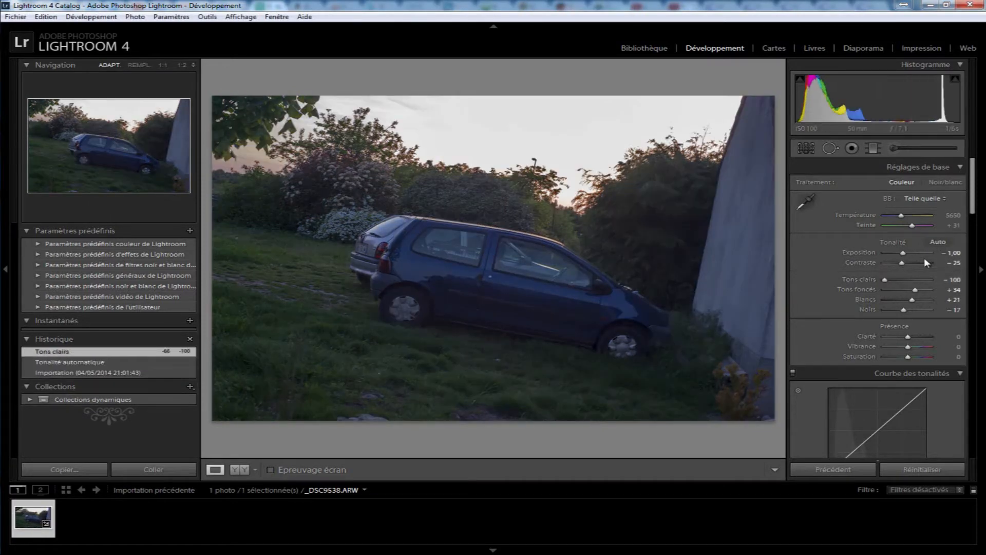
{"action": "left_click_drag", "start_coordinate": [903, 252], "coordinate": [901, 254]}
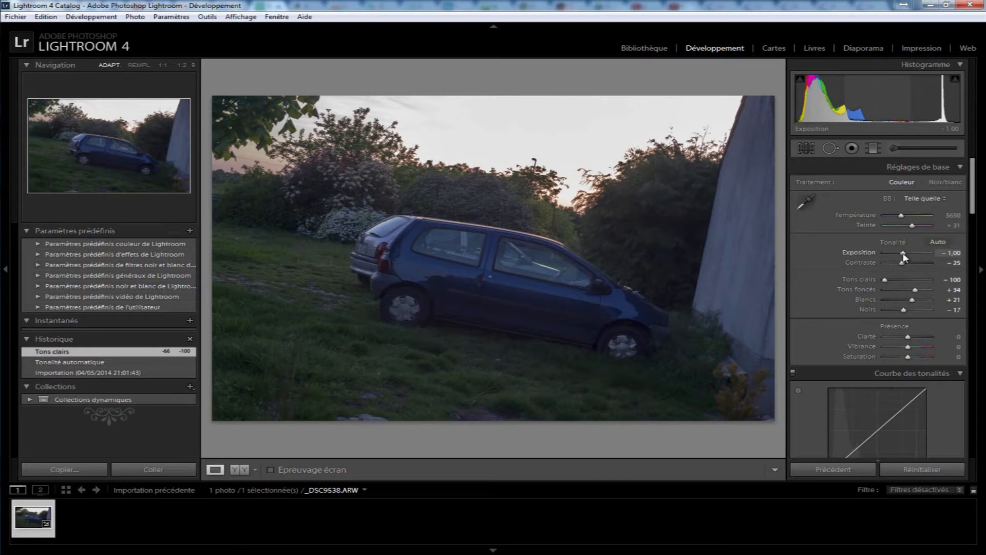
{"action": "left_click_drag", "start_coordinate": [915, 289], "coordinate": [943, 292]}
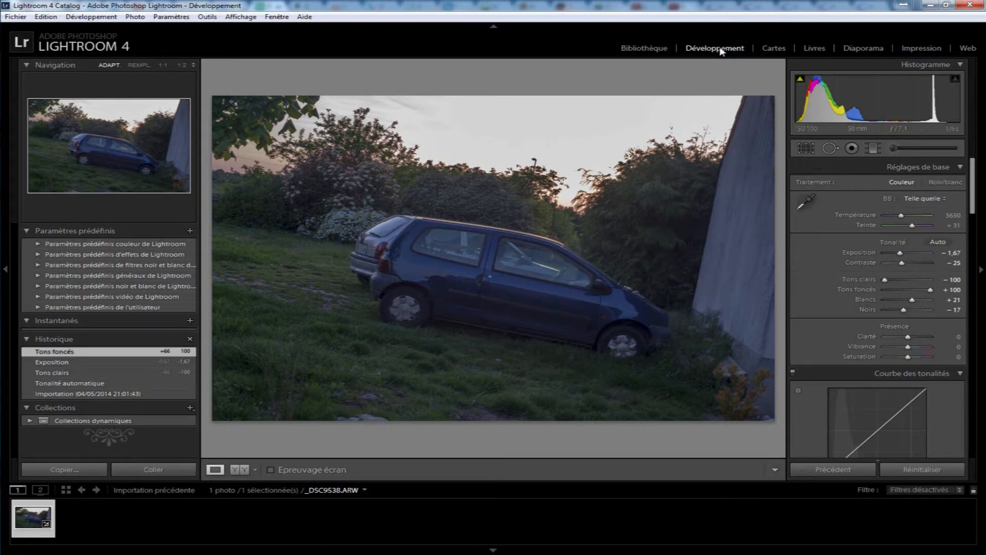
- Try cropping the photo from its upper-left corner, top edge and left edge, and restore the full frame
{"action": "left_click", "coordinate": [805, 150]}
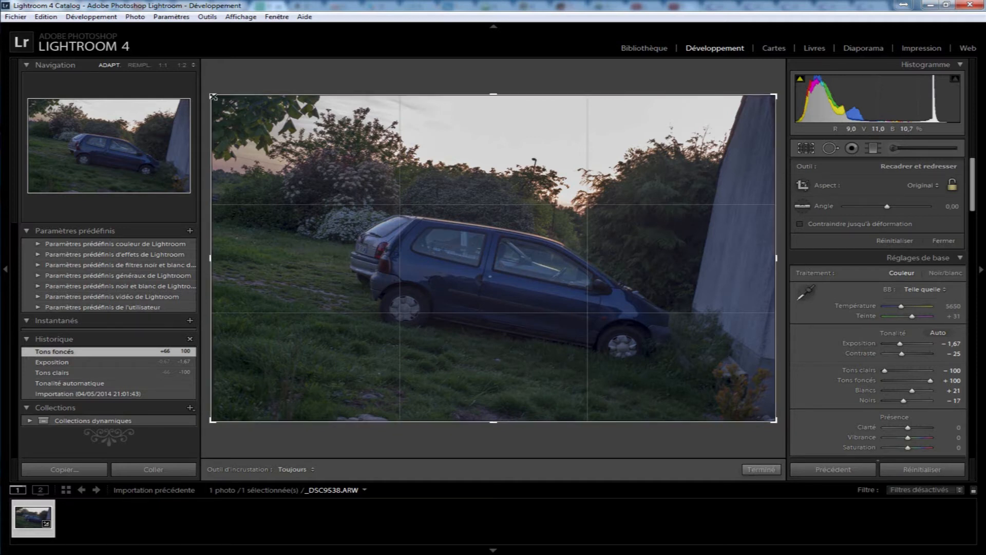
{"action": "left_click_drag", "start_coordinate": [213, 96], "coordinate": [232, 105]}
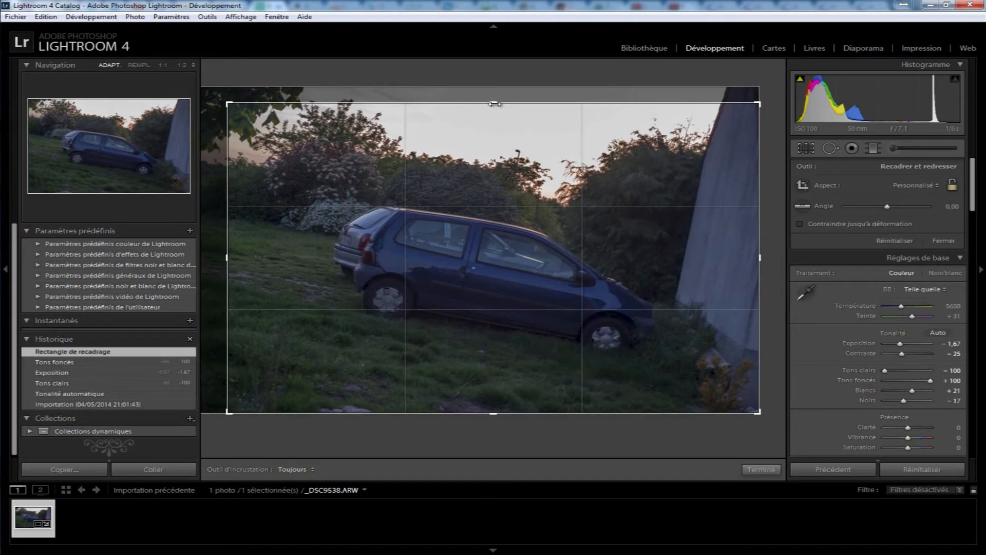
{"action": "left_click_drag", "start_coordinate": [494, 102], "coordinate": [493, 206]}
{"action": "left_click_drag", "start_coordinate": [227, 257], "coordinate": [271, 242]}
{"action": "left_click_drag", "start_coordinate": [273, 126], "coordinate": [149, 72]}
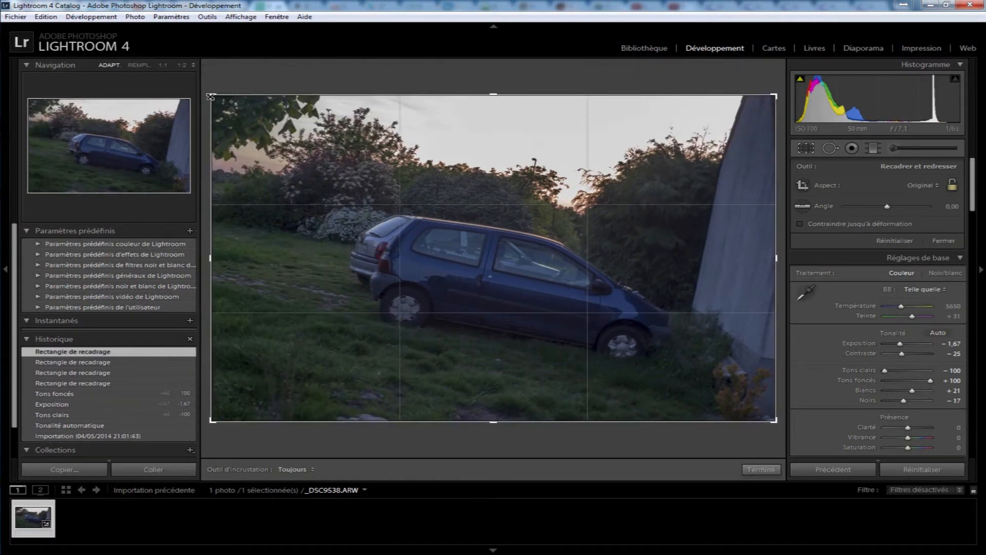
- Try a portrait crop, reposition the photo so the frame covers the front half of the car, and apply it
{"action": "left_click_drag", "start_coordinate": [211, 96], "coordinate": [359, 132]}
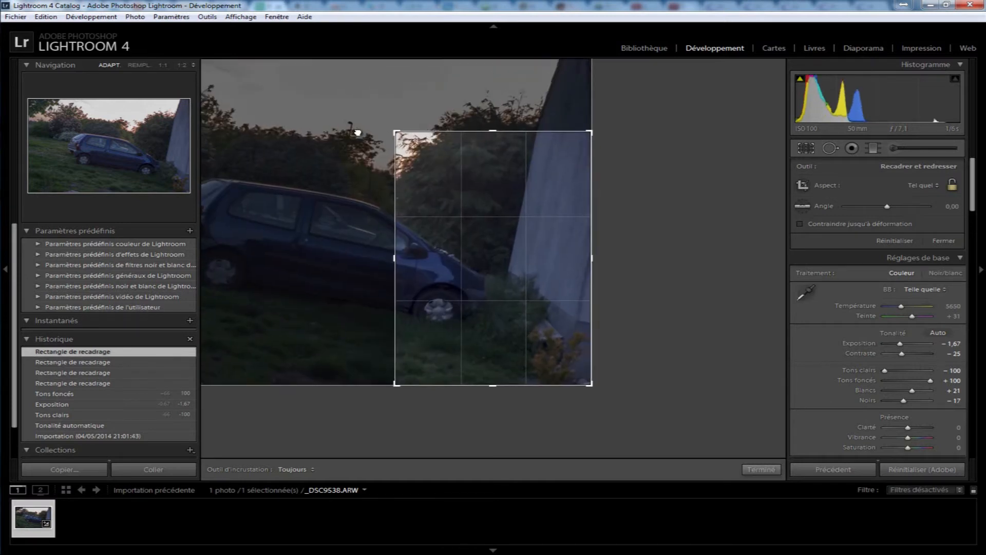
{"action": "left_click_drag", "start_coordinate": [441, 194], "coordinate": [319, 222]}
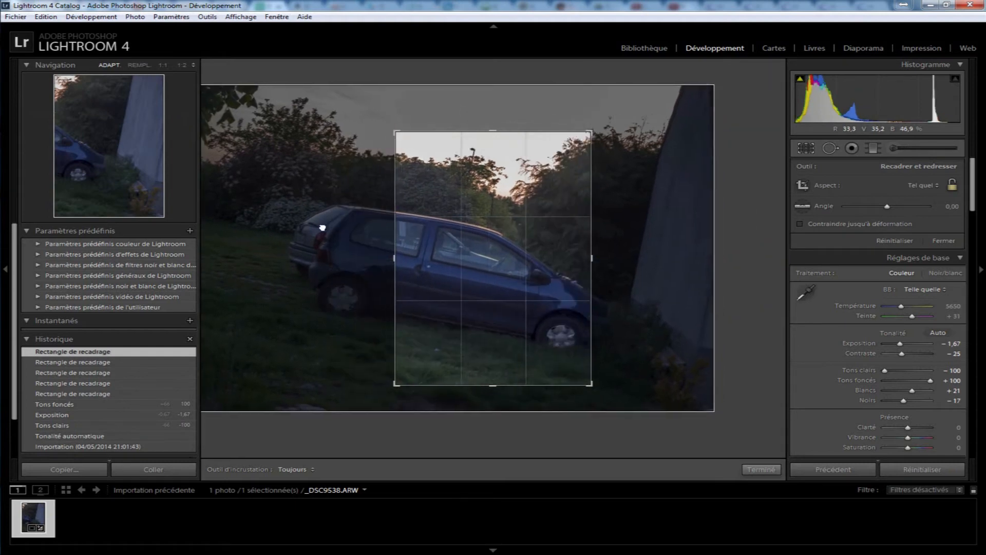
{"action": "left_click_drag", "start_coordinate": [438, 251], "coordinate": [567, 247]}
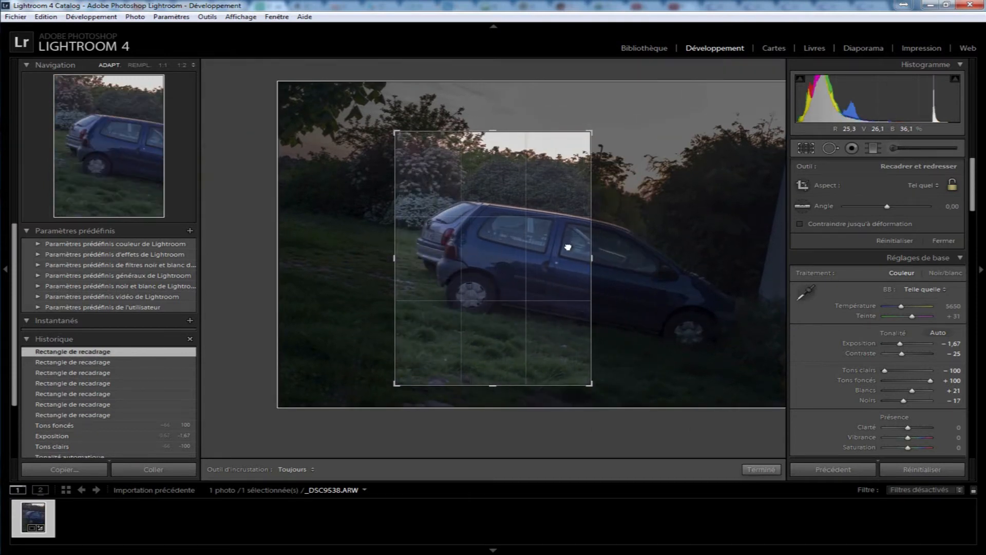
{"action": "left_click_drag", "start_coordinate": [568, 247], "coordinate": [457, 255]}
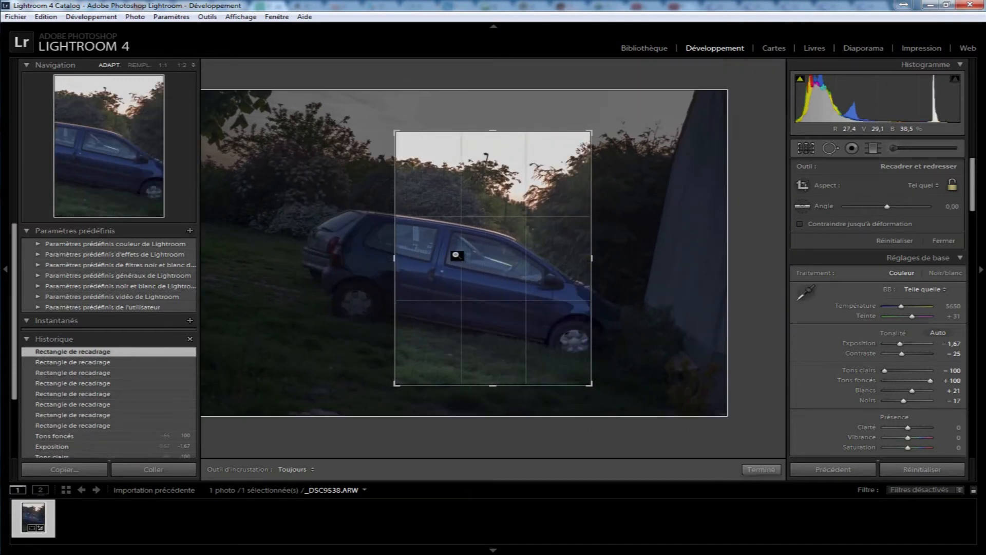
{"action": "key", "text": "Return"}
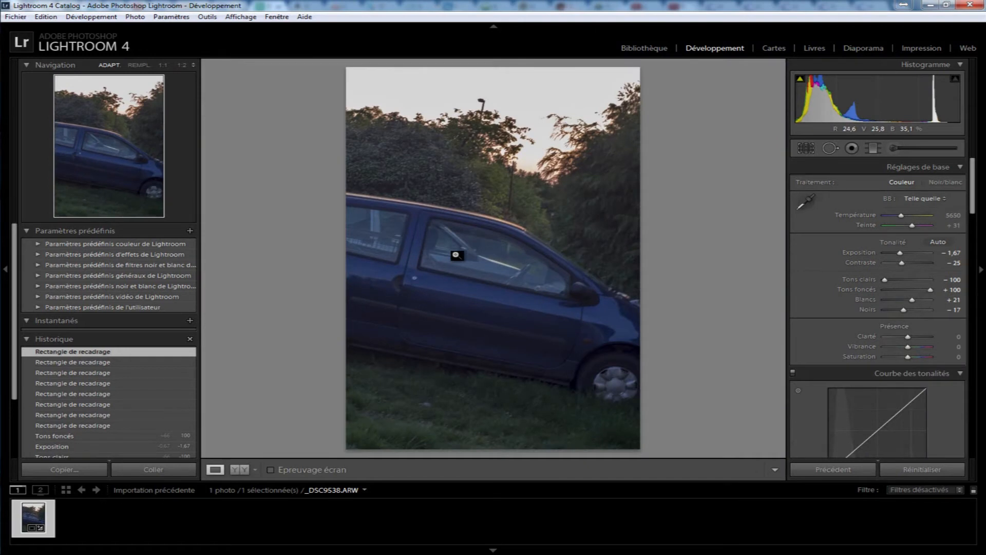
- Undo the last two crop repositionings and enlarge the crop frame back to the full original photo
{"action": "key", "text": "ctrl+z"}
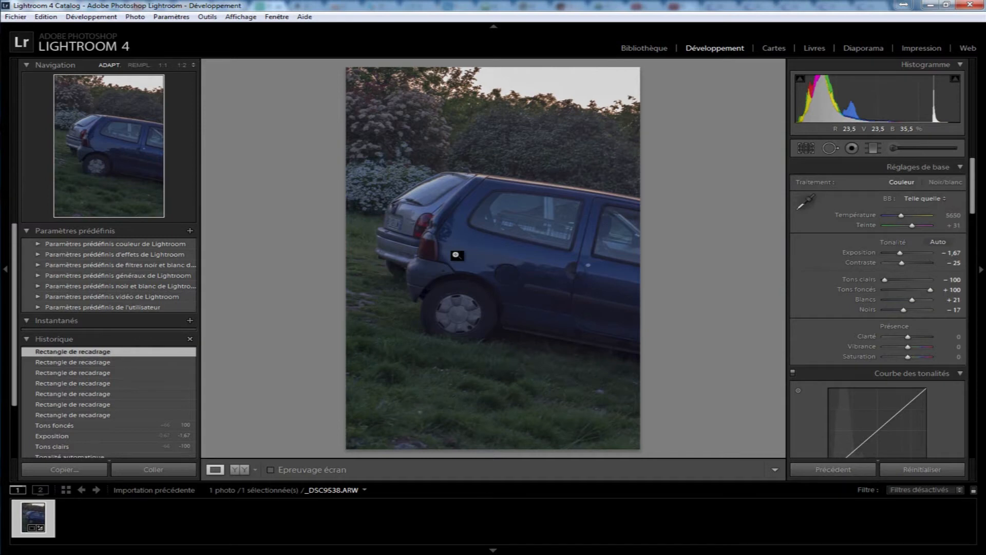
{"action": "key", "text": "ctrl+z"}
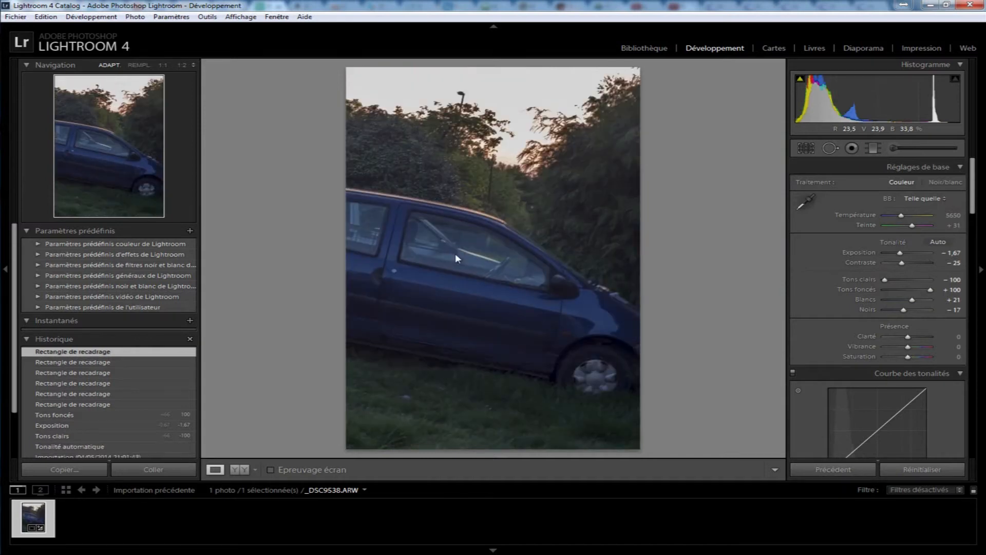
{"action": "left_click", "coordinate": [812, 146]}
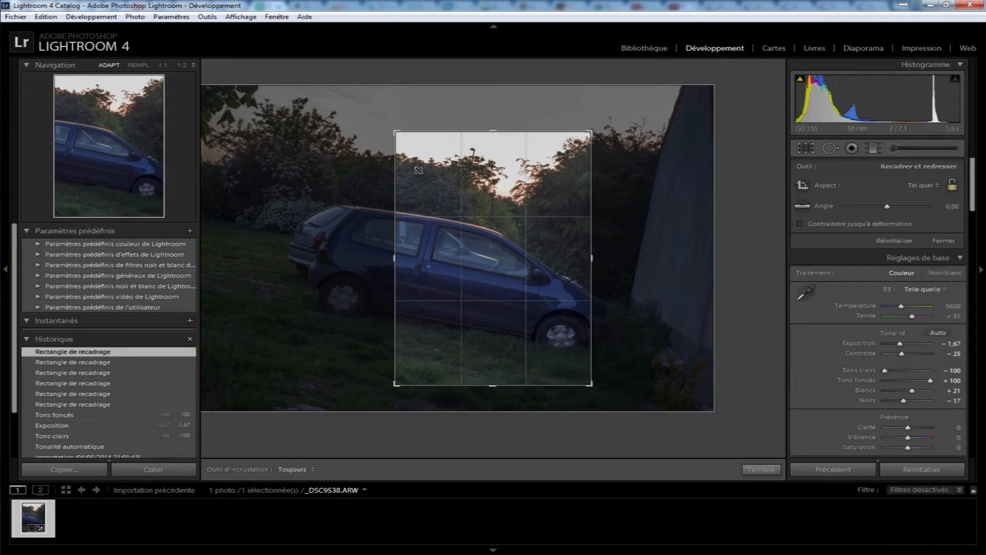
{"action": "left_click_drag", "start_coordinate": [396, 132], "coordinate": [238, 103]}
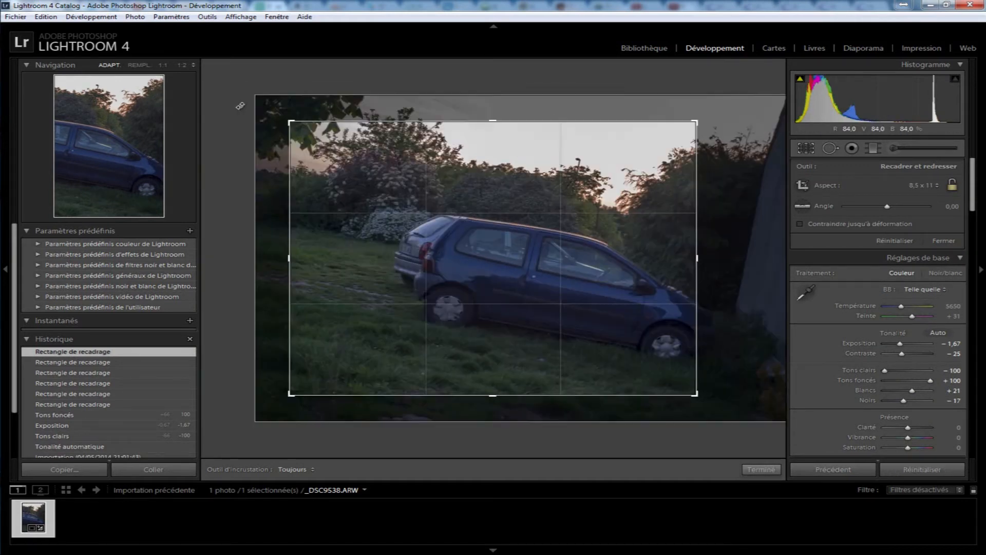
{"action": "left_click_drag", "start_coordinate": [786, 410], "coordinate": [785, 434]}
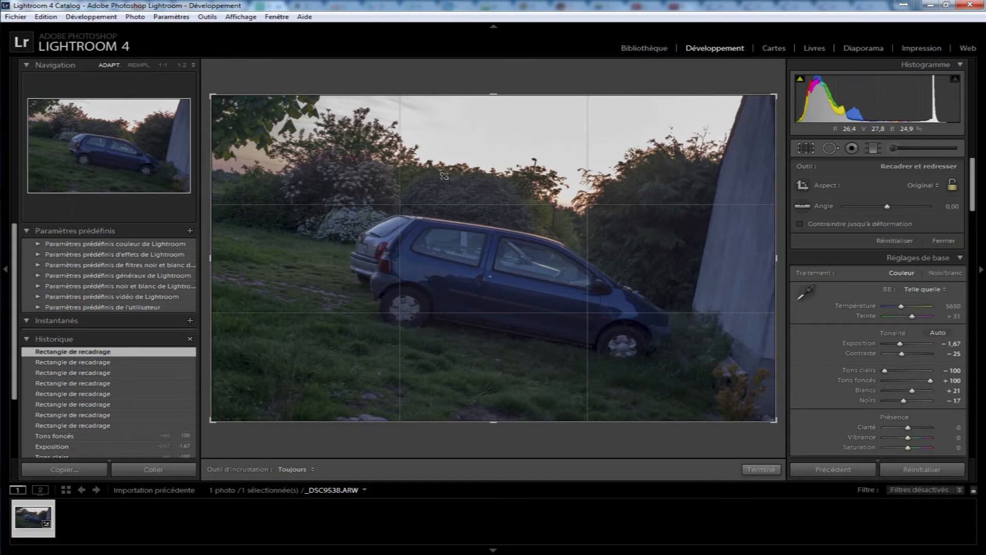
- Crop the photo to a landscape frame around the whole car, trimming all four sides, and apply the crop
{"action": "left_click_drag", "start_coordinate": [211, 93], "coordinate": [243, 117]}
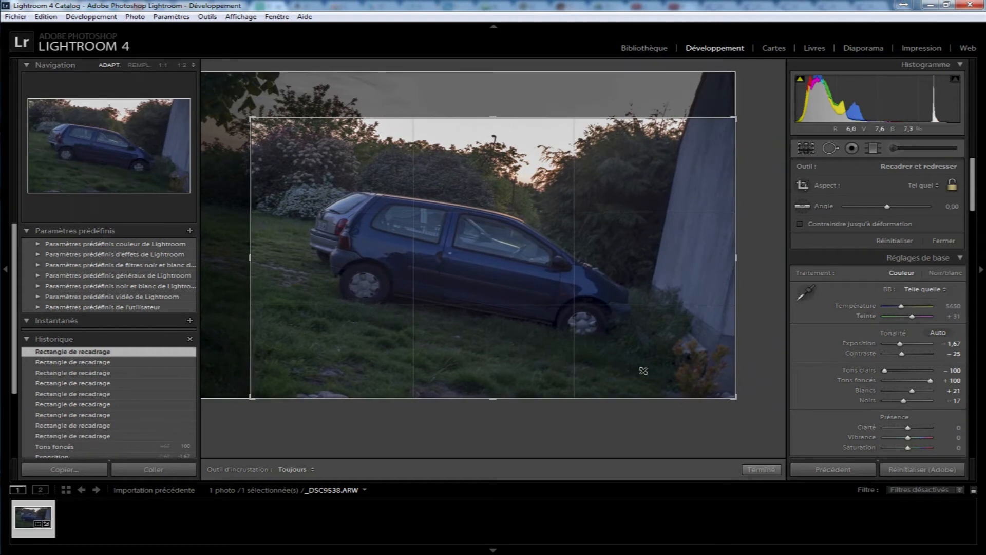
{"action": "left_click_drag", "start_coordinate": [737, 401], "coordinate": [703, 377]}
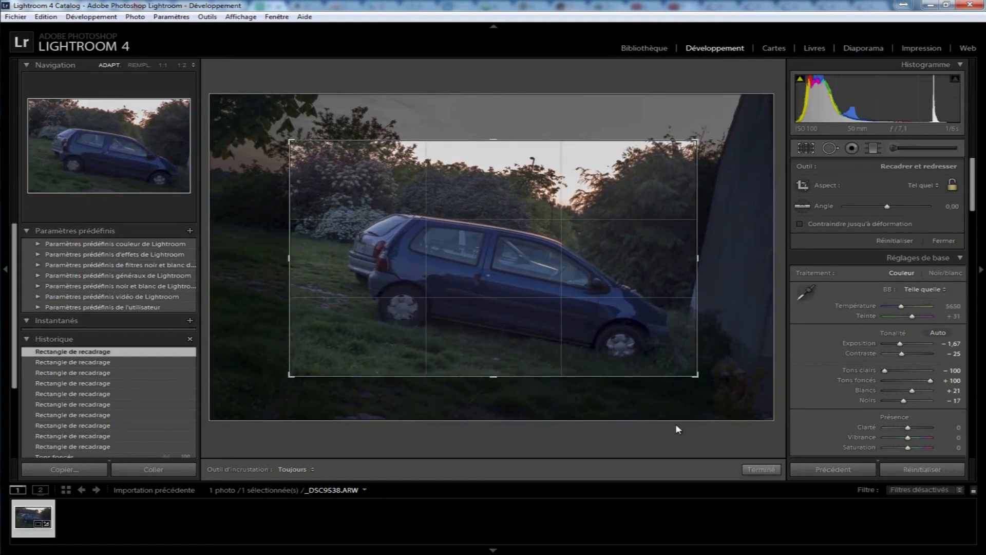
{"action": "key", "text": "Return"}
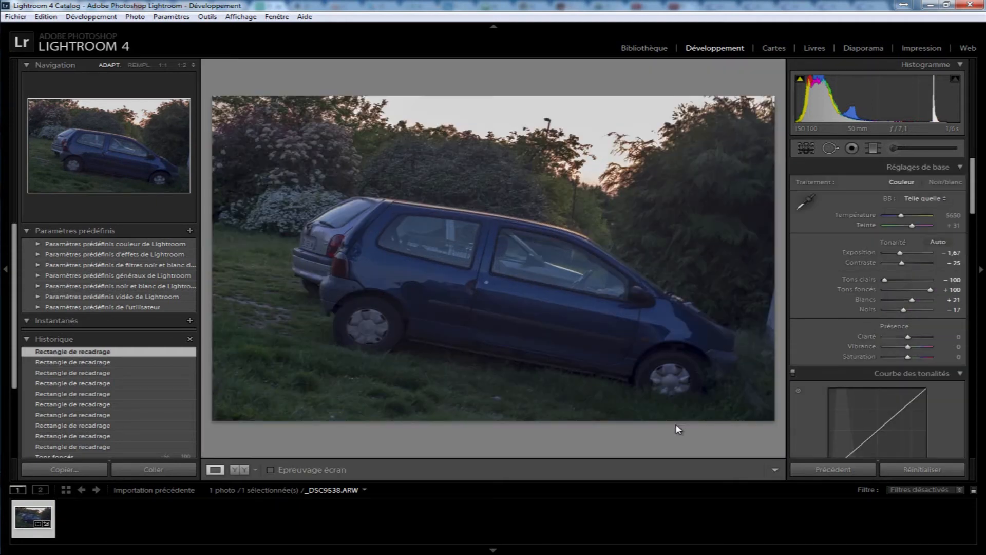
- Try rotating the cropped photo freehand to an angle of about -13,34 to level the car, and undo the rotation
{"action": "left_click", "coordinate": [806, 148]}
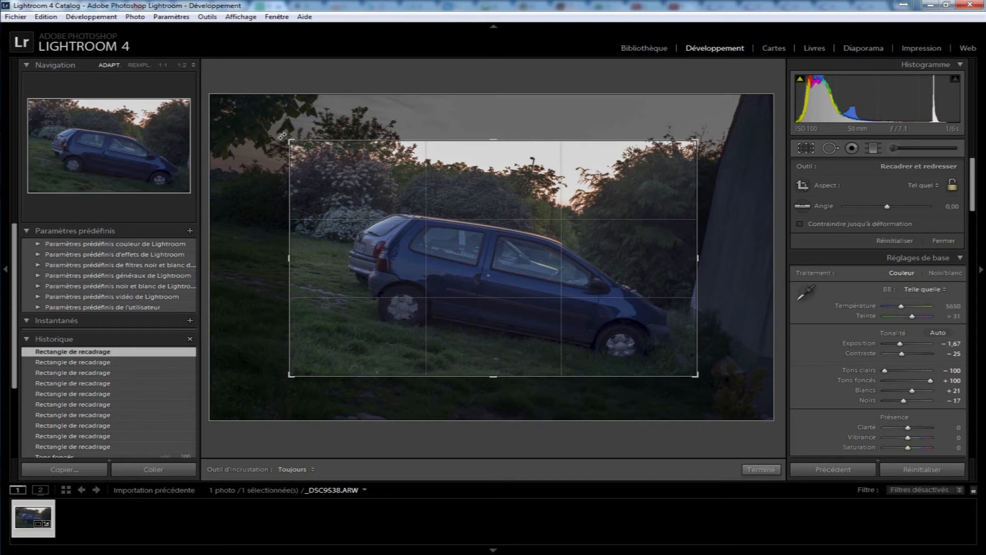
{"action": "left_click_drag", "start_coordinate": [282, 135], "coordinate": [254, 180]}
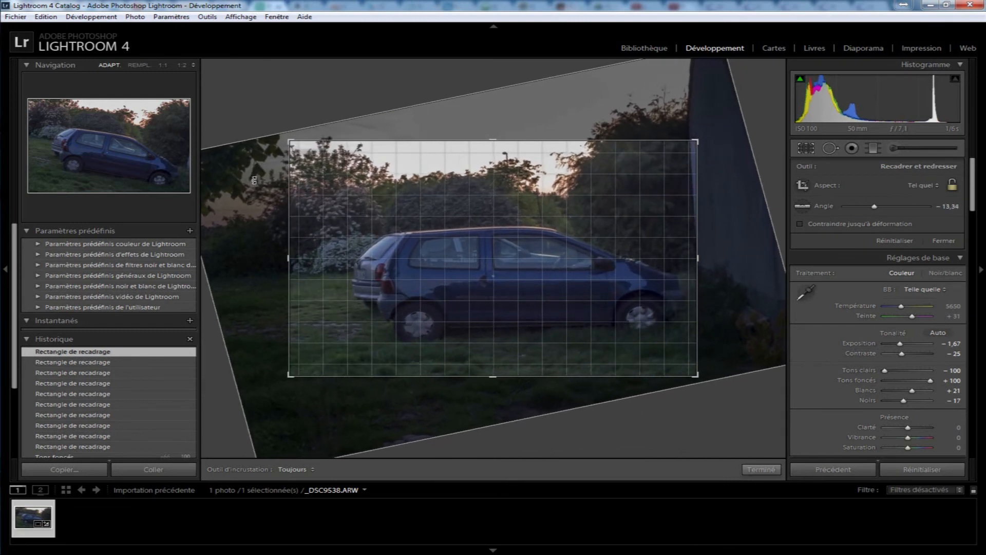
{"action": "left_click_drag", "start_coordinate": [254, 180], "coordinate": [259, 170]}
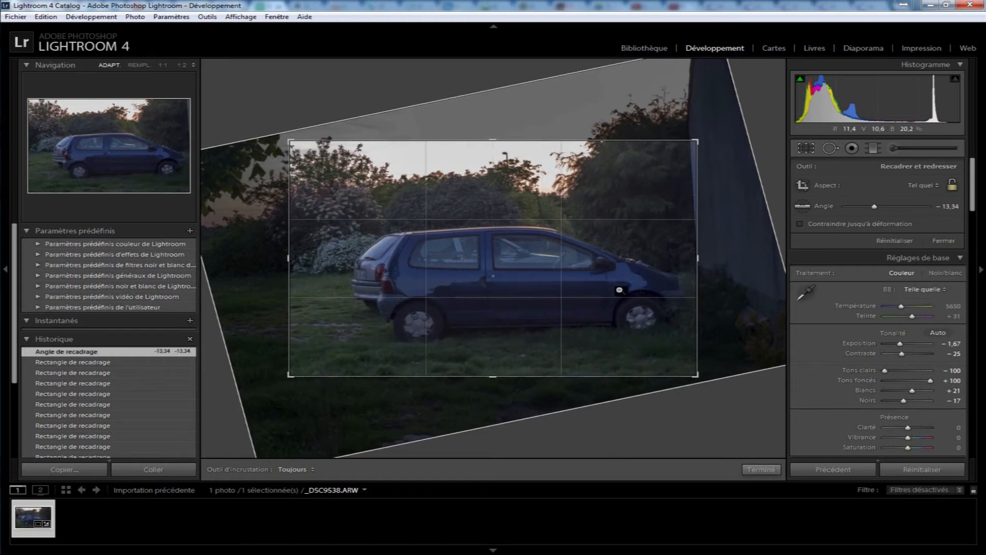
{"action": "key", "text": "Return"}
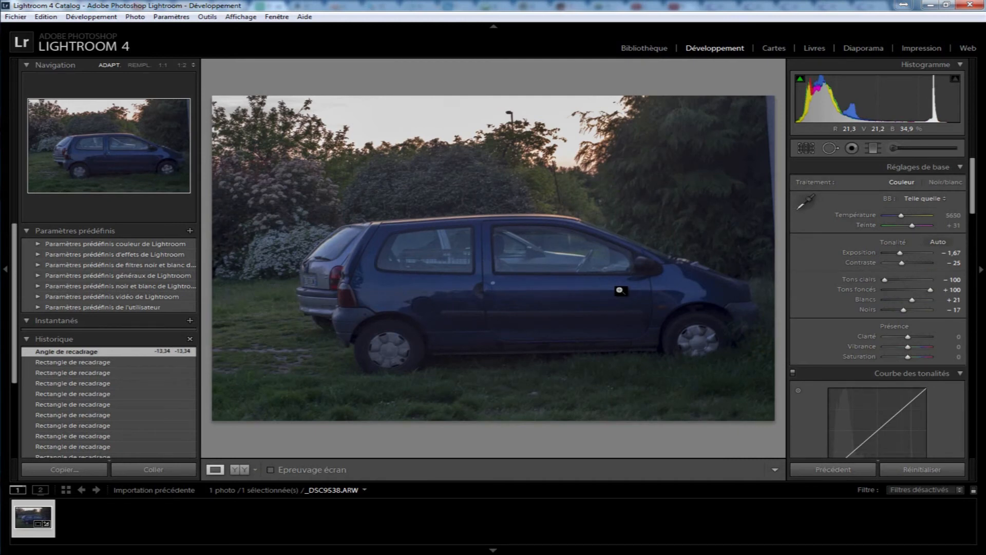
{"action": "key", "text": "ctrl+z"}
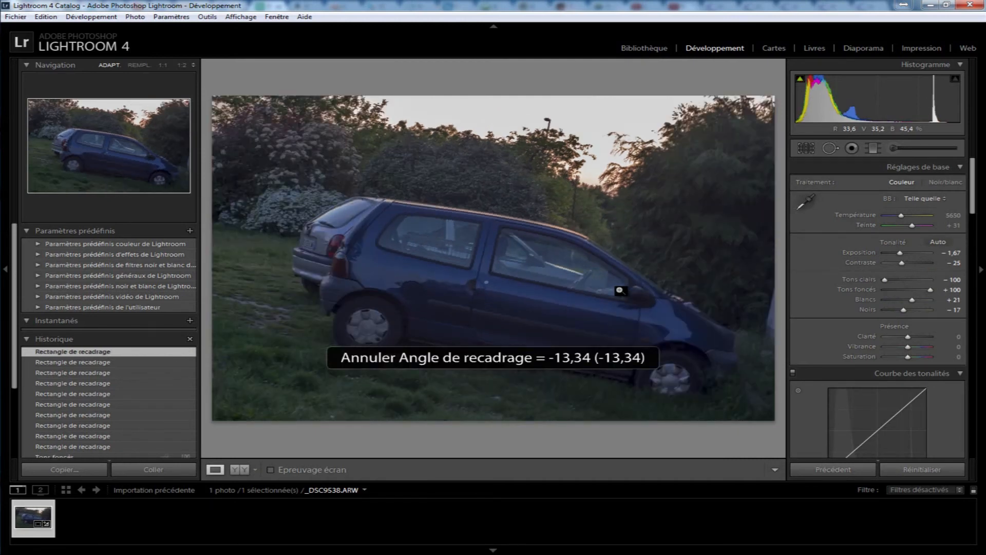
- Try a crop angle of -1,64 on the photo and reset the angle to 0,00
{"action": "key", "text": "r"}
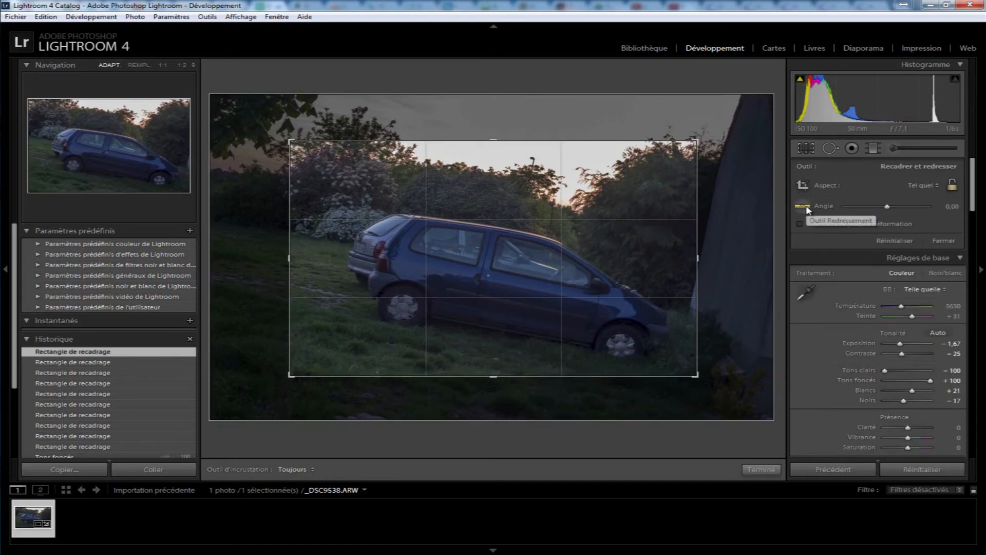
{"action": "mouse_move", "coordinate": [887, 206]}
{"action": "left_mouse_down"}
{"action": "mouse_move", "coordinate": [901, 204]}
{"action": "mouse_move", "coordinate": [849, 204]}
{"action": "mouse_move", "coordinate": [884, 206]}
{"action": "left_mouse_up"}
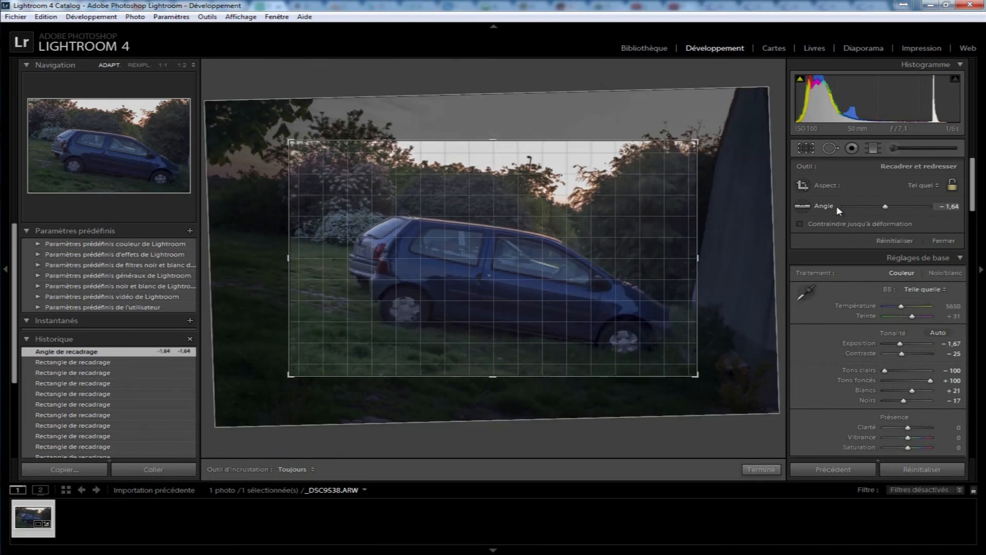
{"action": "double_click", "coordinate": [824, 205]}
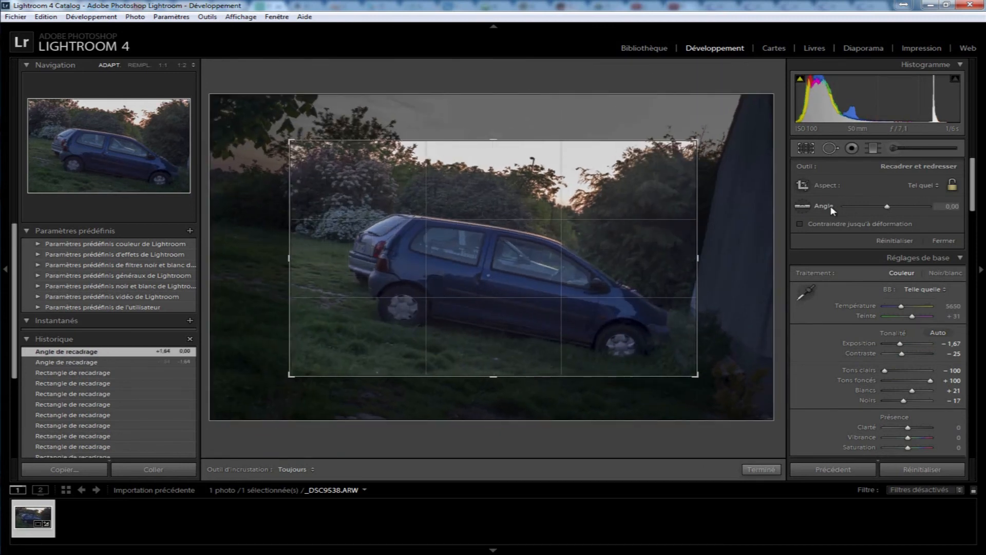
- Straighten the photo along the lower body line of the car, to an angle of about -12,66, and apply it
{"action": "left_click", "coordinate": [803, 208]}
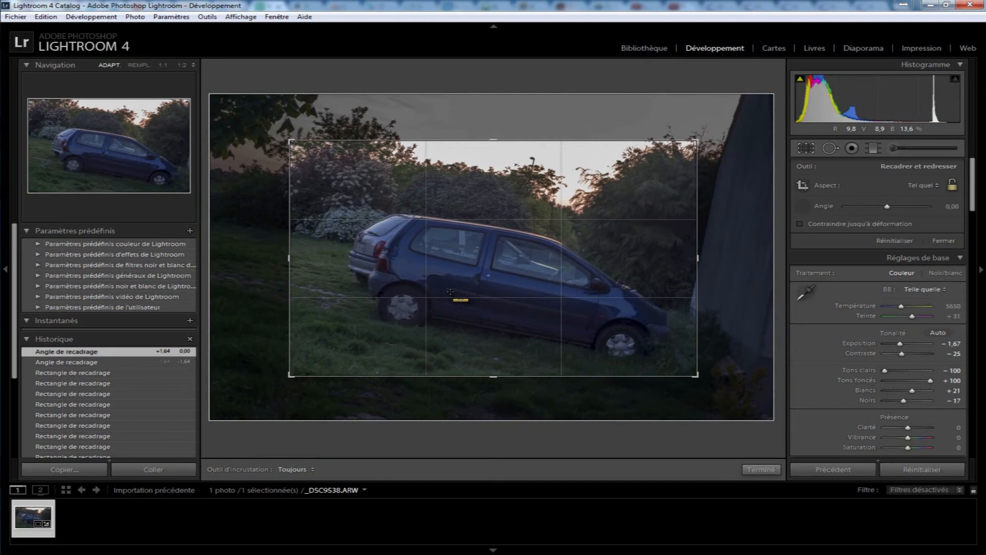
{"action": "left_click_drag", "start_coordinate": [448, 291], "coordinate": [590, 318]}
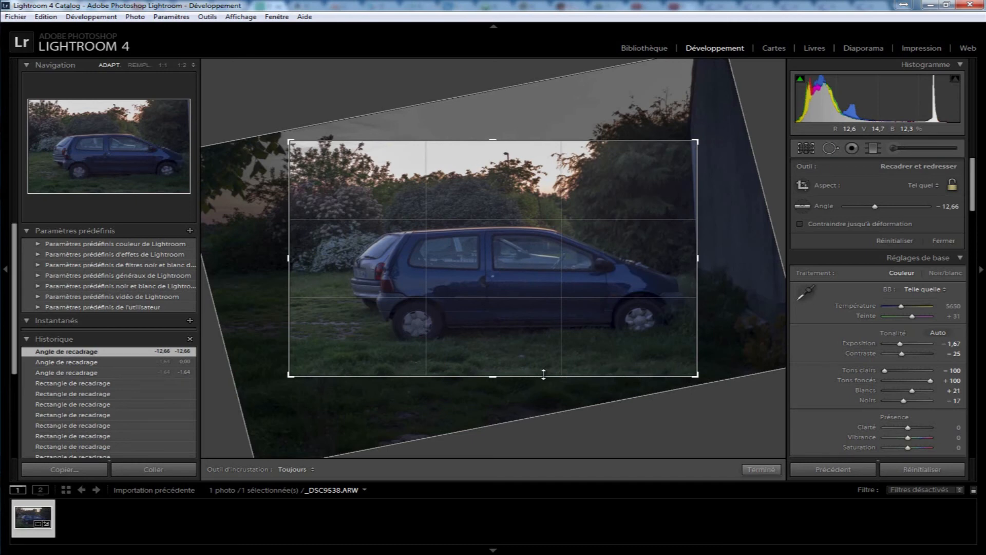
{"action": "key", "text": "Return"}
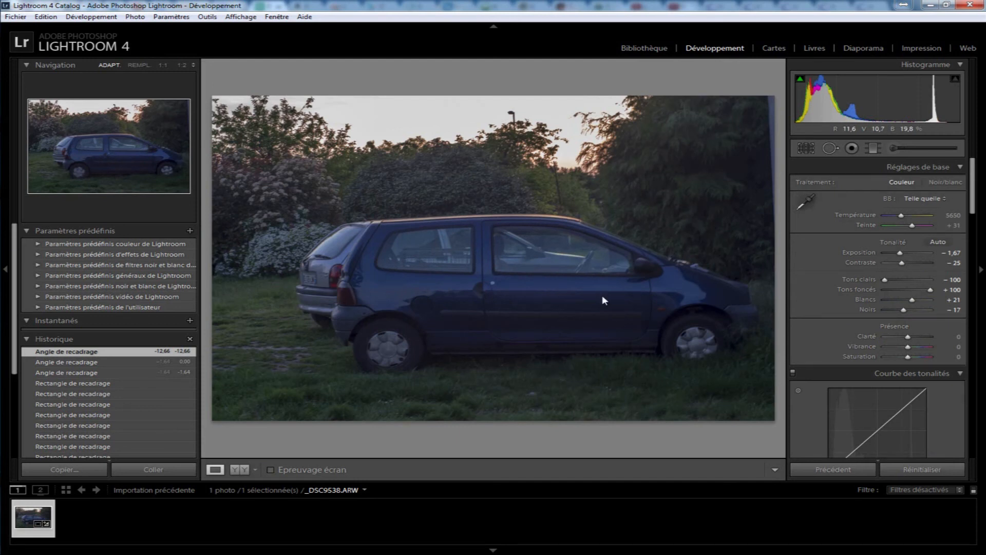
{"action": "left_click", "coordinate": [806, 147]}
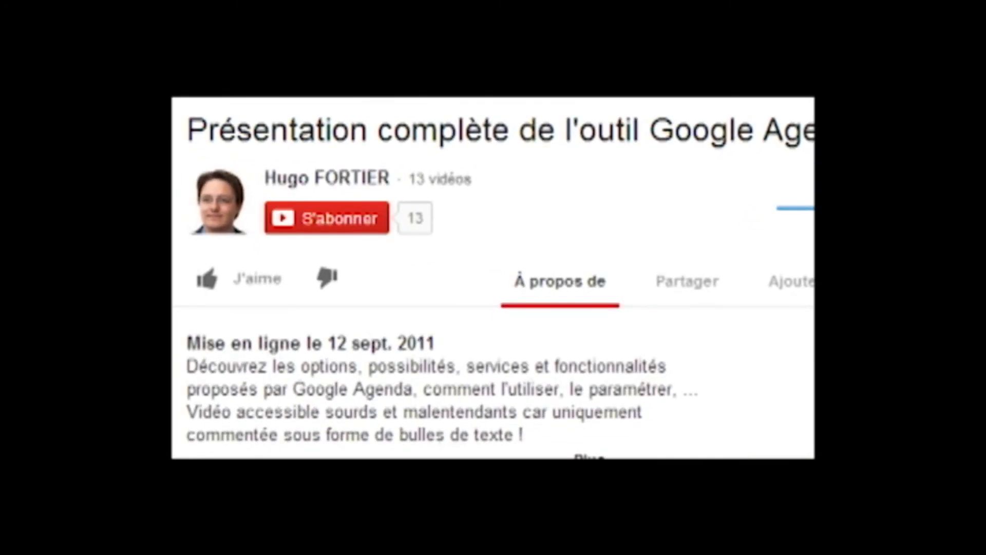
{"action": "left_click", "coordinate": [258, 288]}
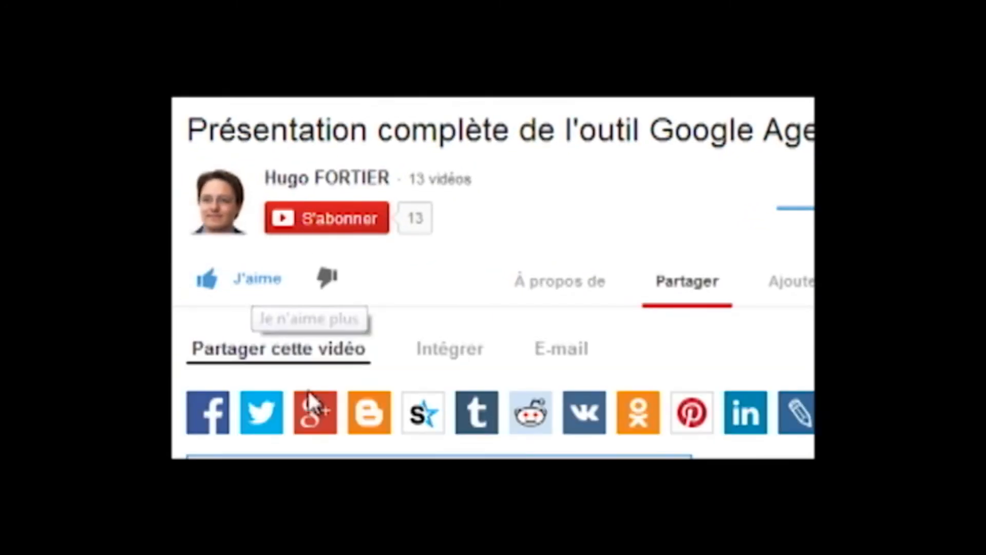